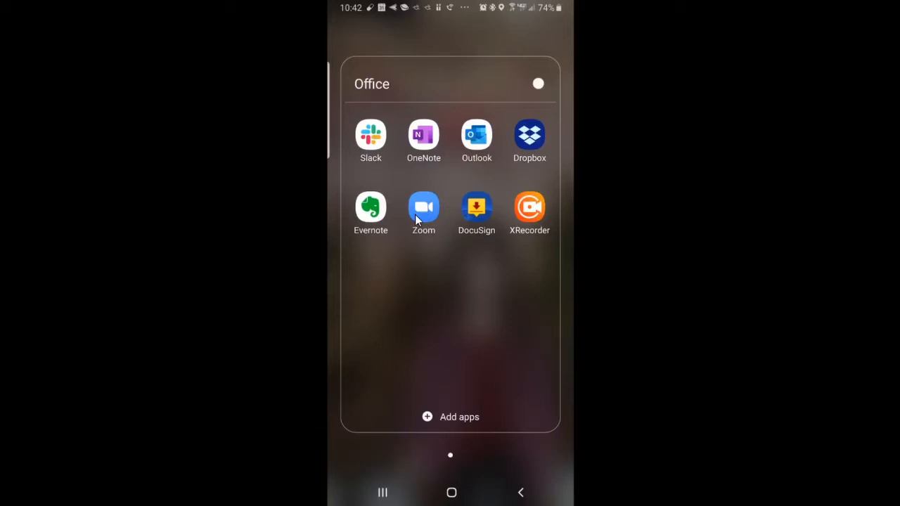
- Open the Zoom app on the mirrored phone, and switch to the Zoom website in the computer's browser
left_click(415, 220)
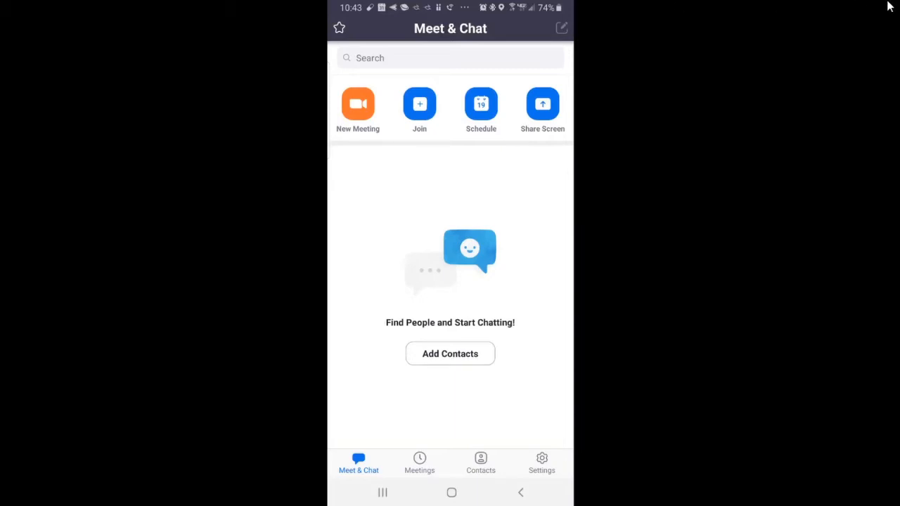
mouse_move(752, 16)
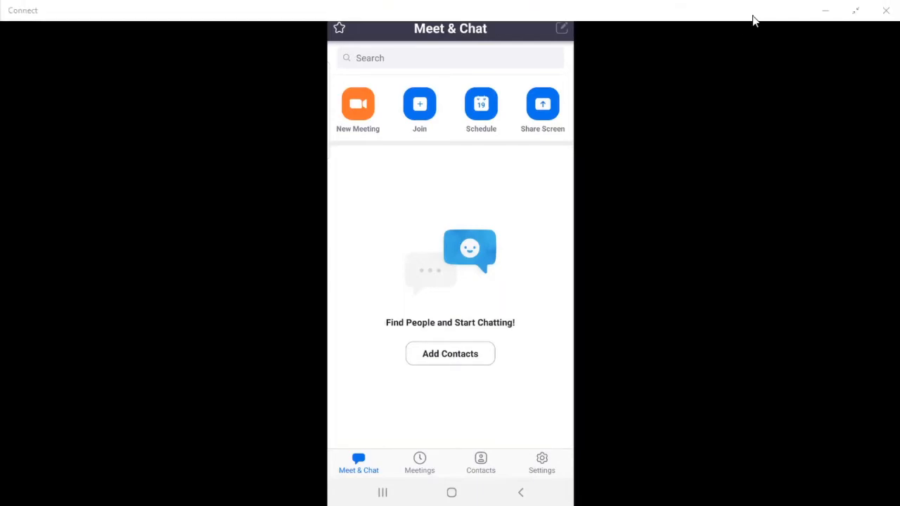
left_click(825, 16)
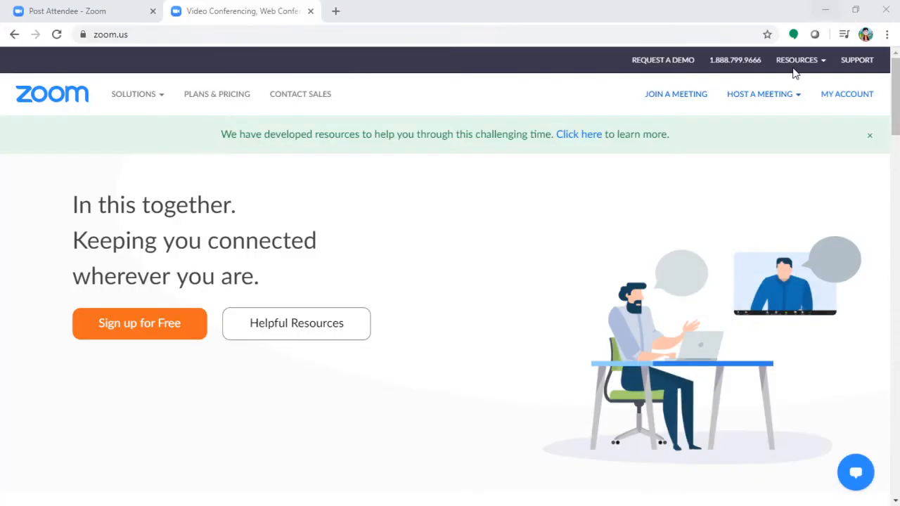
- Open the Plans & Pricing page and examine the group meeting time limit of the free Basic plan
mouse_move(759, 93)
left_click(240, 99)
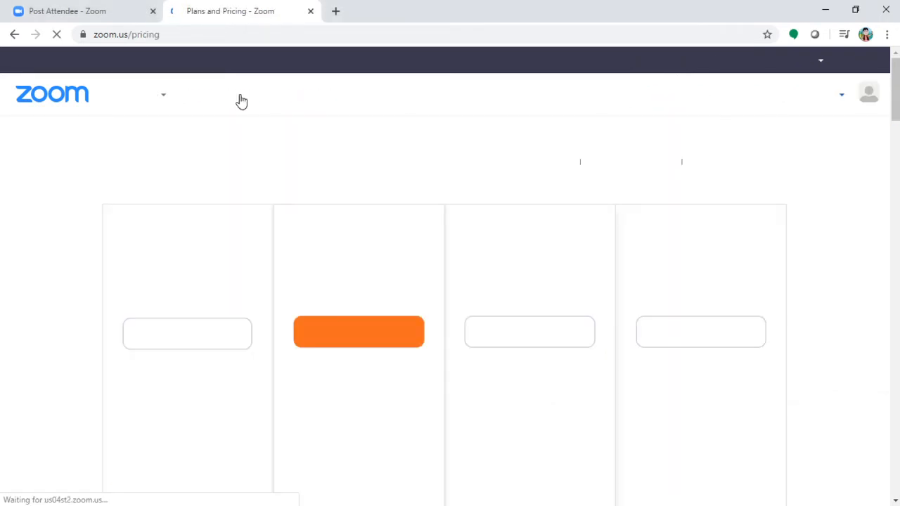
scroll(204, 275, "down", 2)
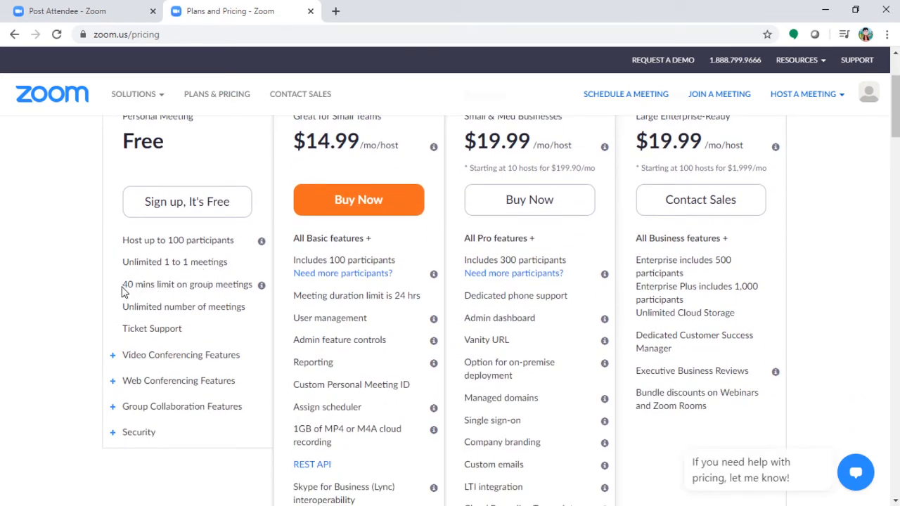
left_click_drag(123, 284, 155, 286)
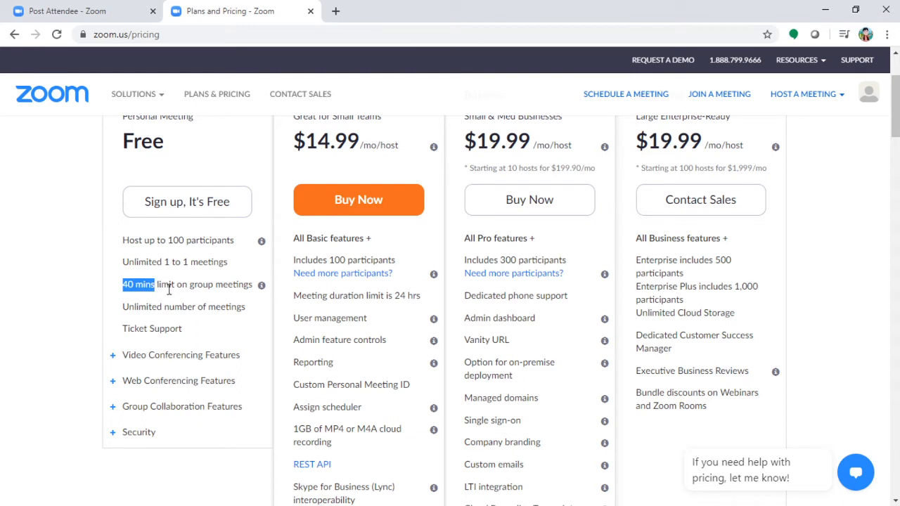
scroll(169, 292, "up", 2)
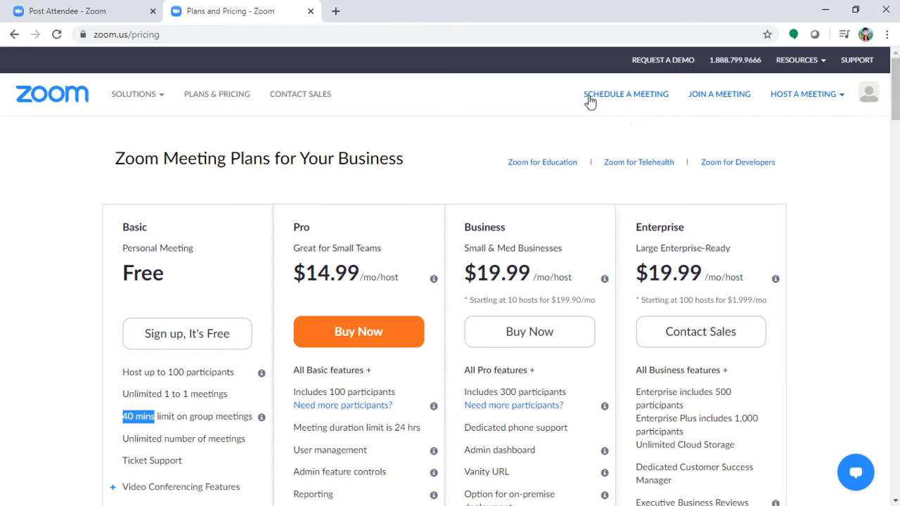
- View the page for joining a meeting
mouse_move(786, 99)
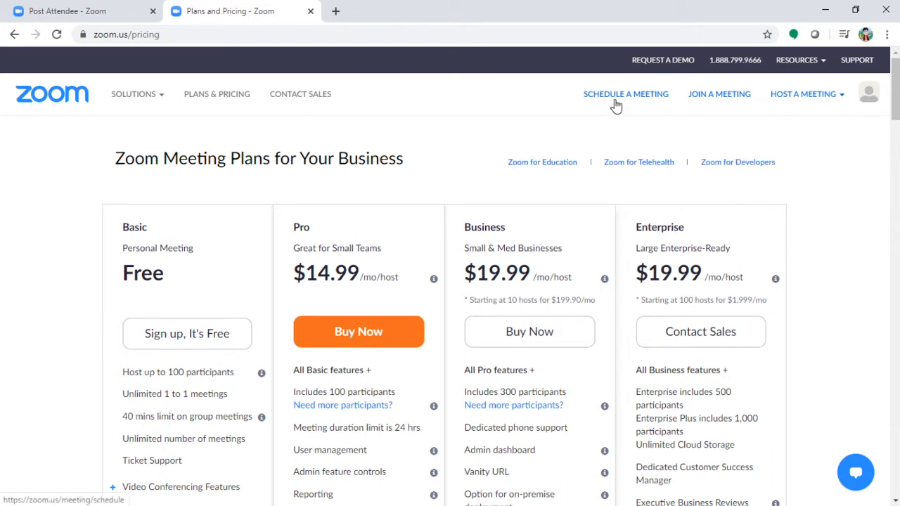
left_click(729, 99)
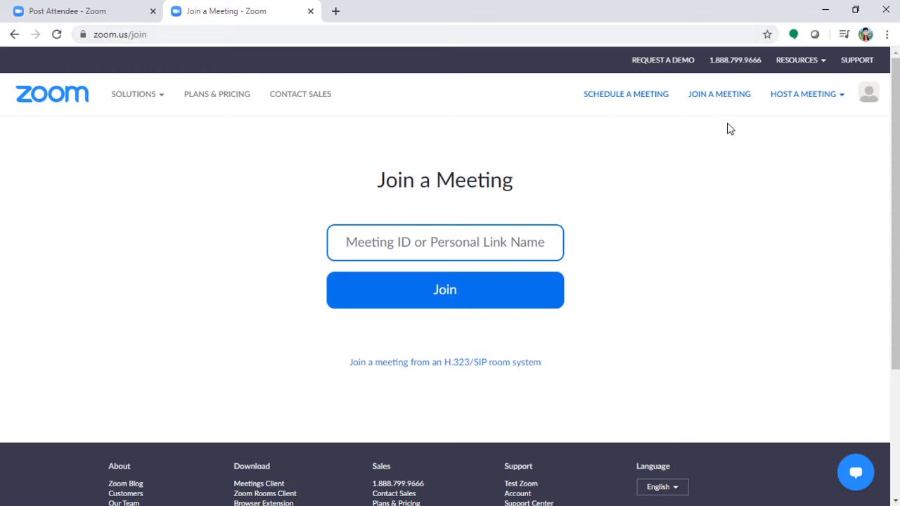
- Open the meeting scheduling form and view its topic field and date picker
left_click(627, 98)
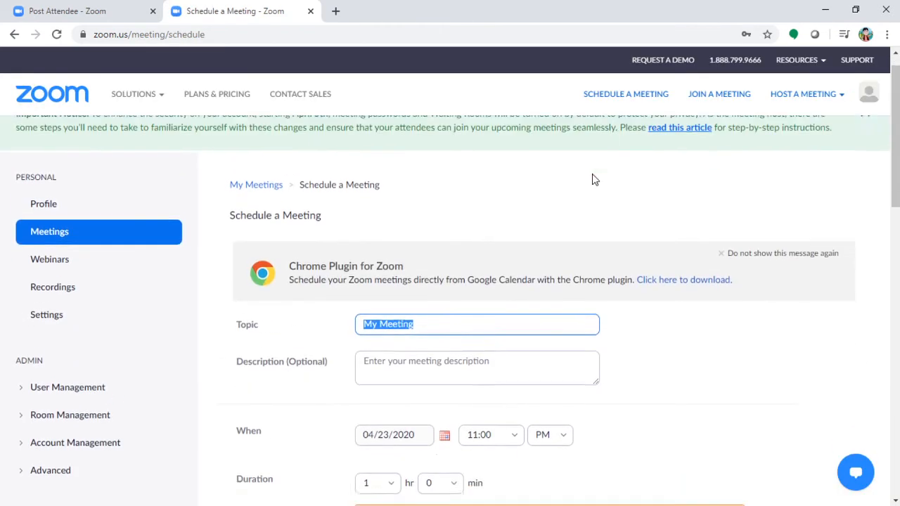
scroll(591, 179, "down", 2)
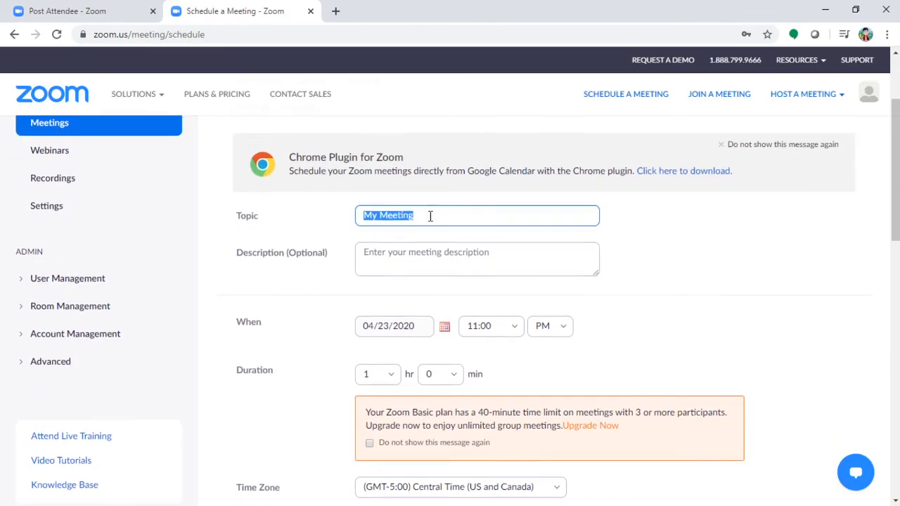
scroll(430, 216, "down", 1)
scroll(413, 194, "down", 1)
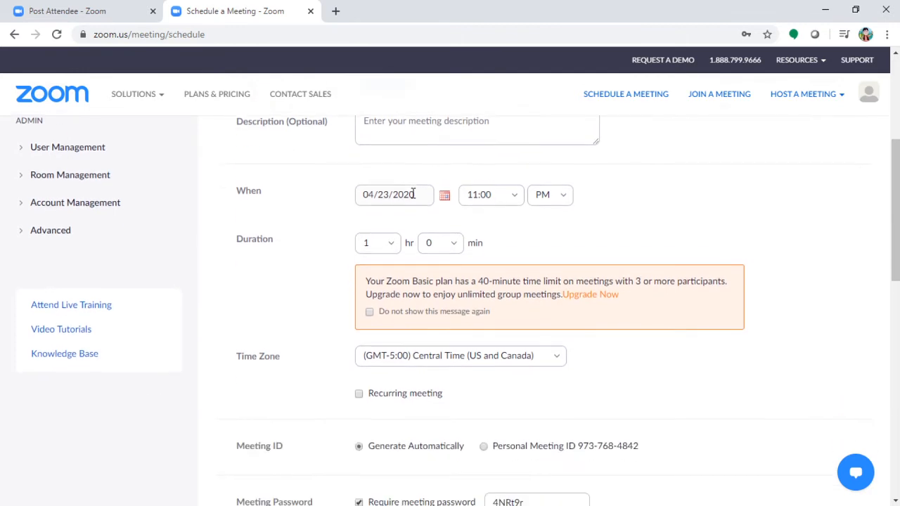
left_click(444, 196)
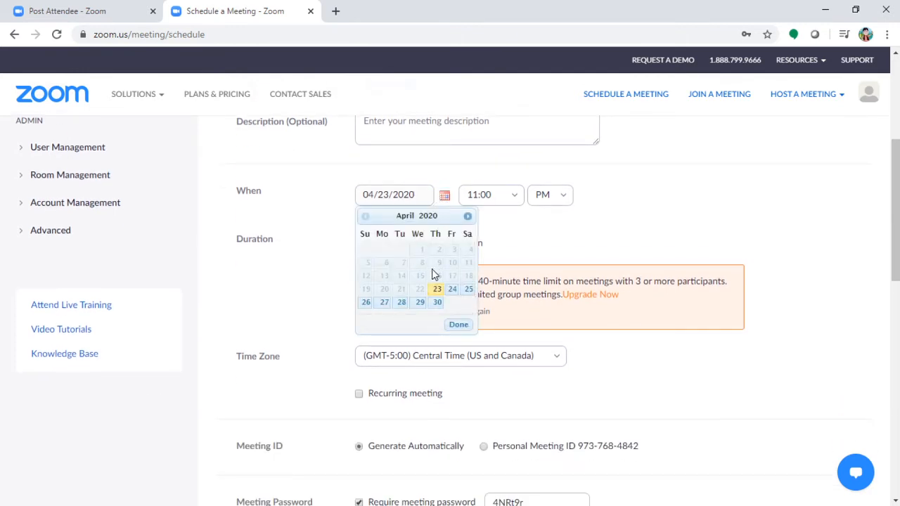
left_click(518, 237)
- Review the scheduling form's time zone, meeting ID, password, video, audio and meeting option settings
scroll(520, 235, "down", 1)
scroll(520, 236, "down", 1)
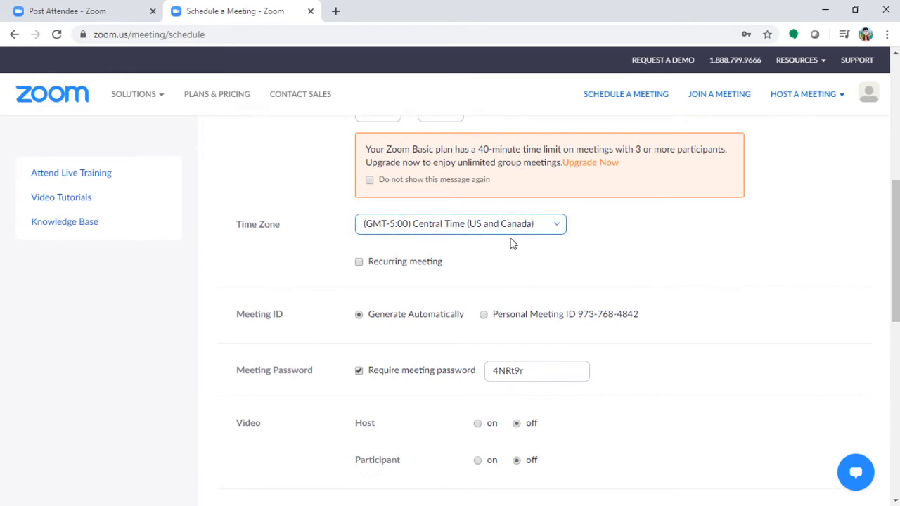
scroll(512, 242, "down", 2)
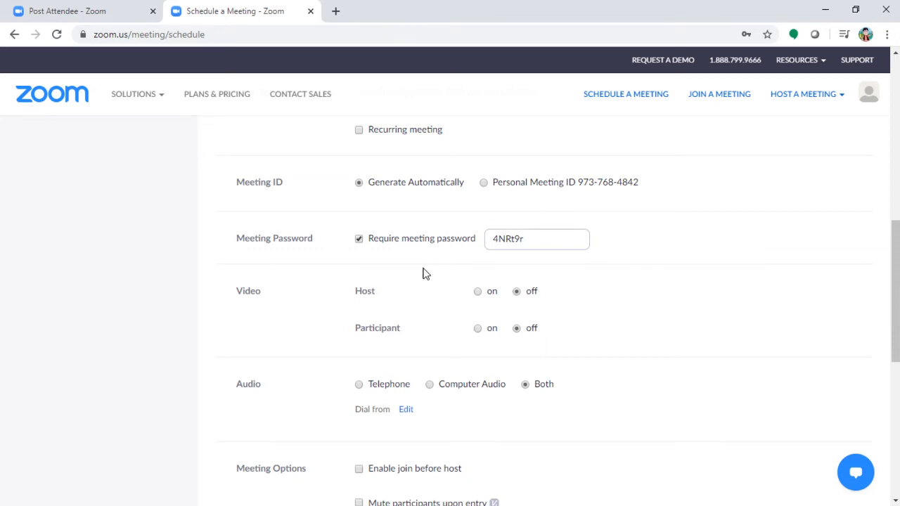
scroll(425, 272, "down", 1)
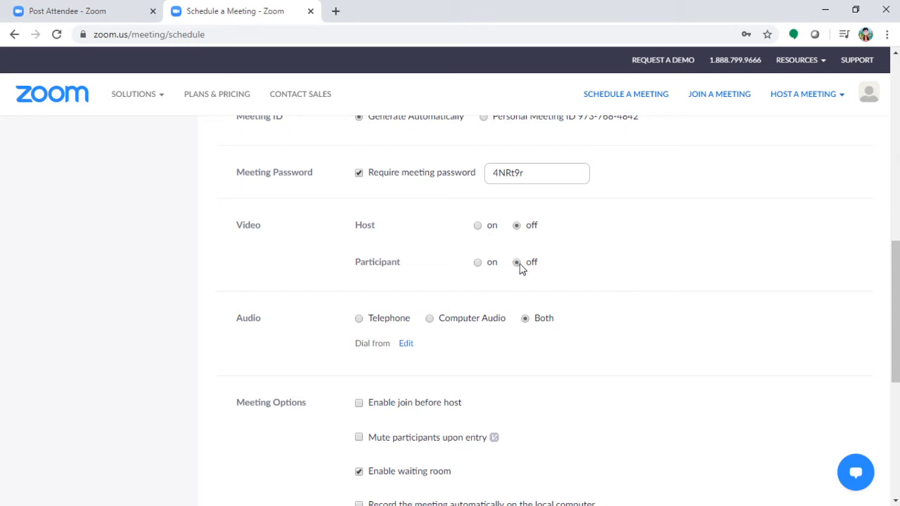
scroll(560, 255, "down", 1)
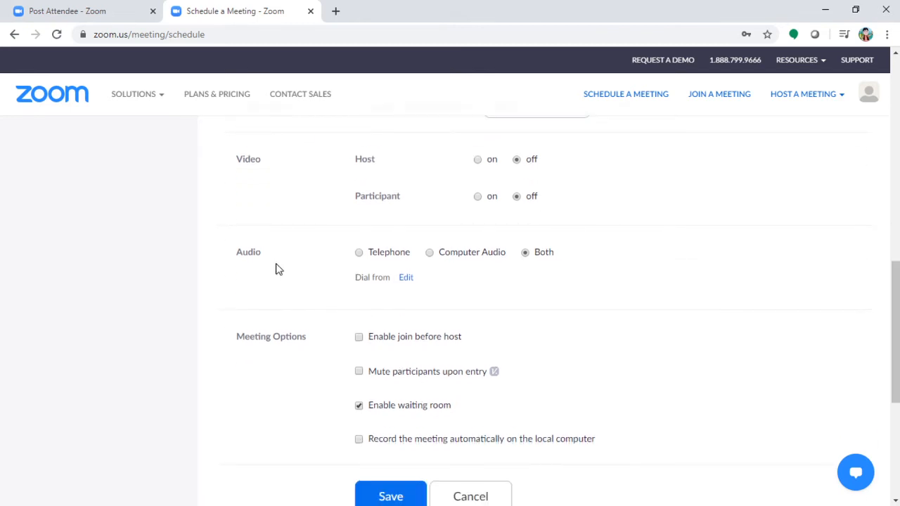
scroll(527, 261, "down", 1)
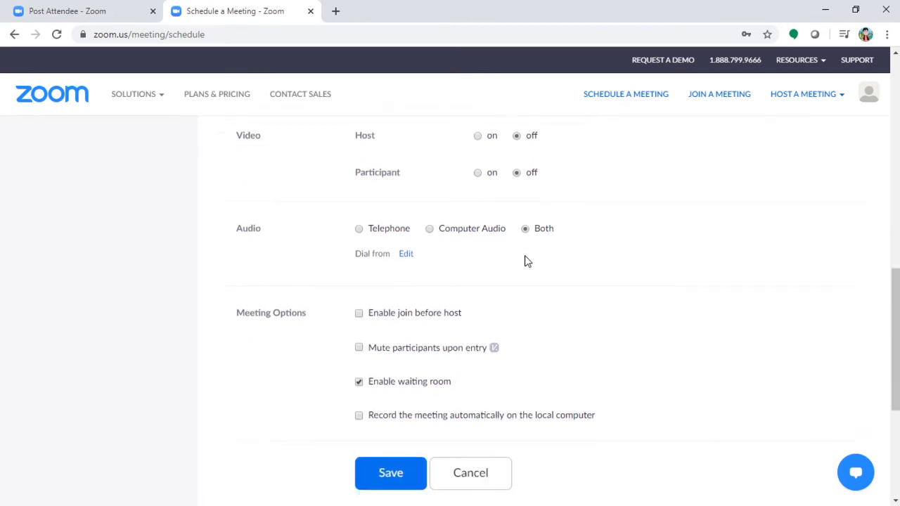
scroll(527, 261, "down", 2)
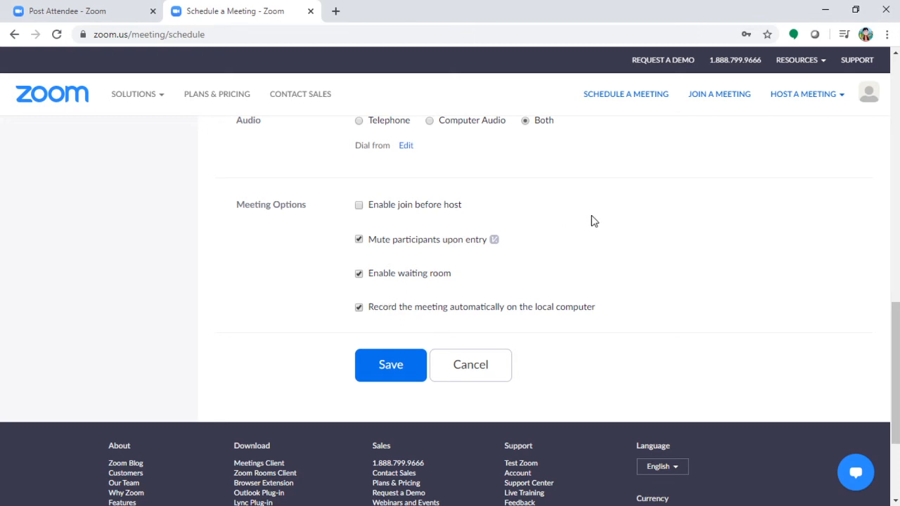
- Leave the unsaved scheduling form for the Join a Meeting page and view the choices for hosting a meeting
mouse_move(774, 99)
left_click(725, 96)
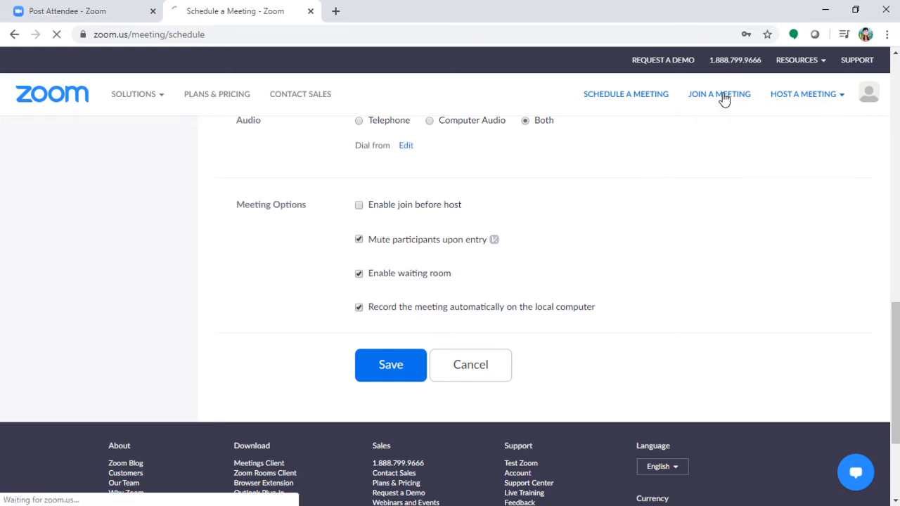
mouse_move(802, 98)
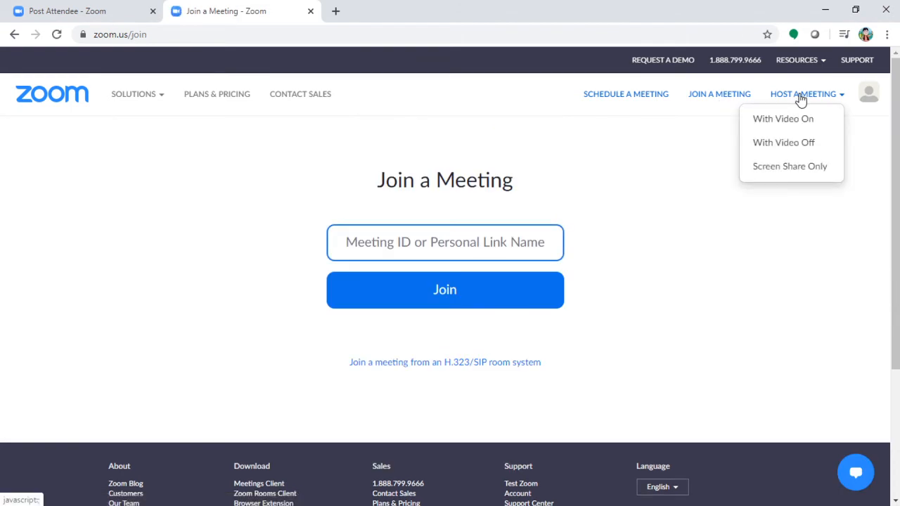
- Schedule a new meeting with the default settings and save it
left_click(619, 97)
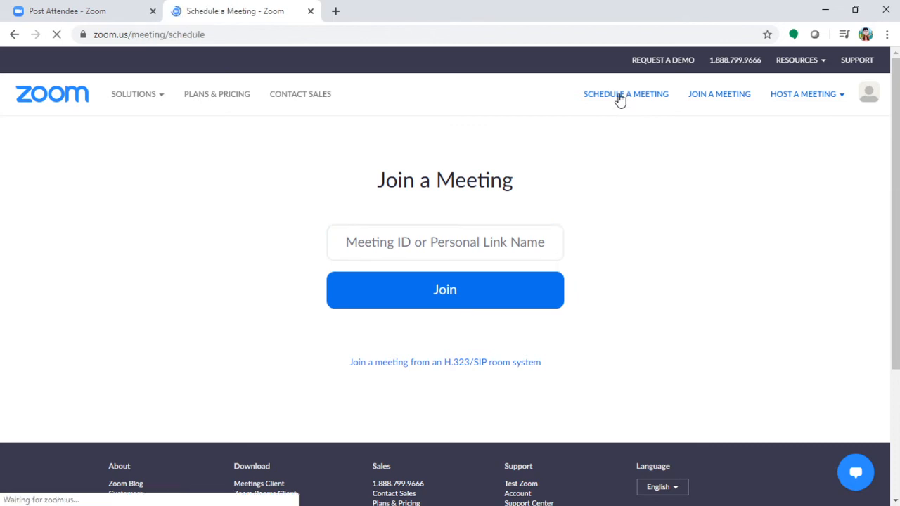
scroll(631, 173, "down", 12)
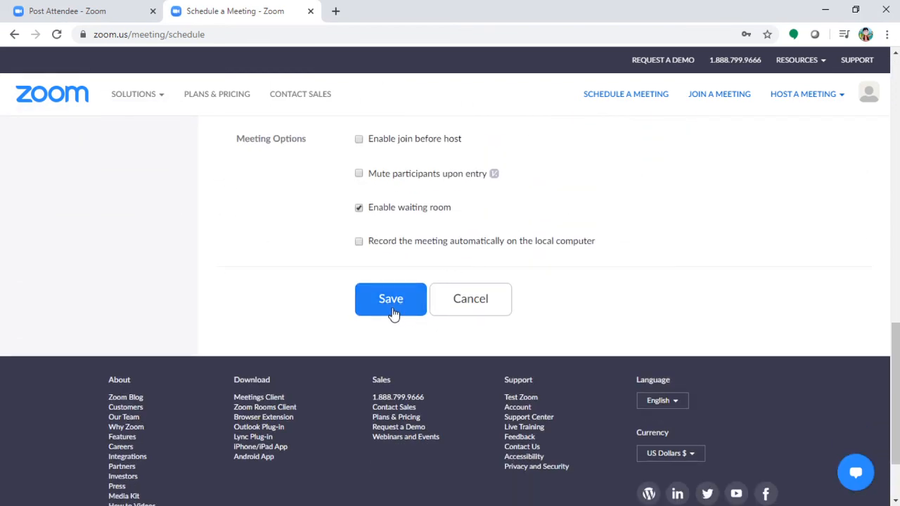
left_click(392, 311)
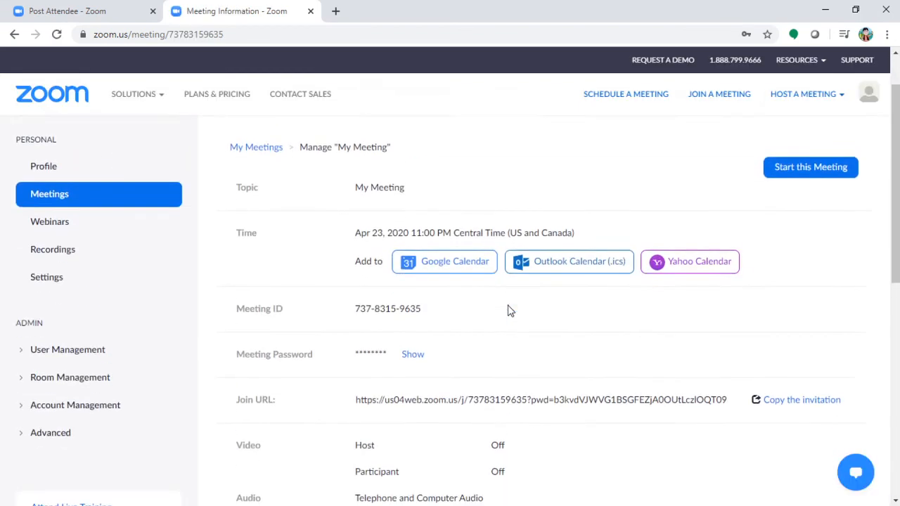
- Review the saved meeting's details, highlighting its join URL, and check the choices for hosting a meeting
scroll(507, 310, "down", 1)
left_click_drag(357, 329, 727, 327)
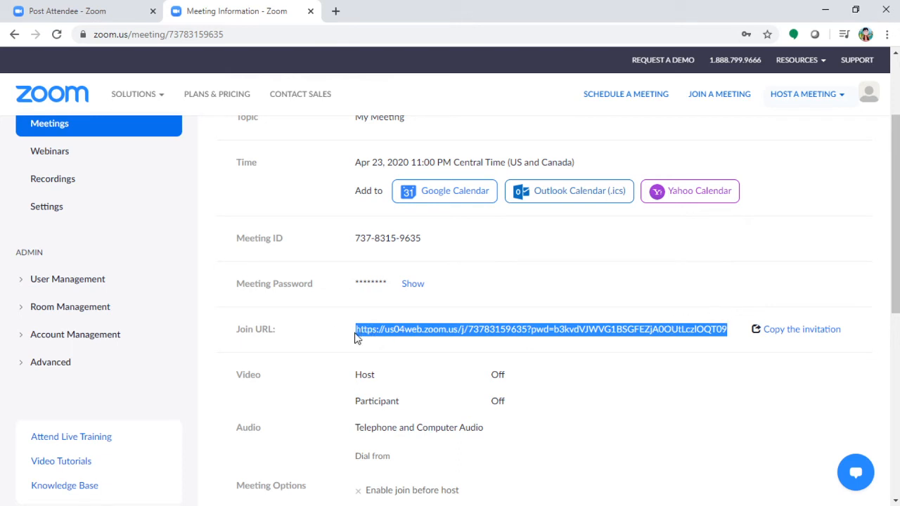
scroll(524, 352, "down", 3)
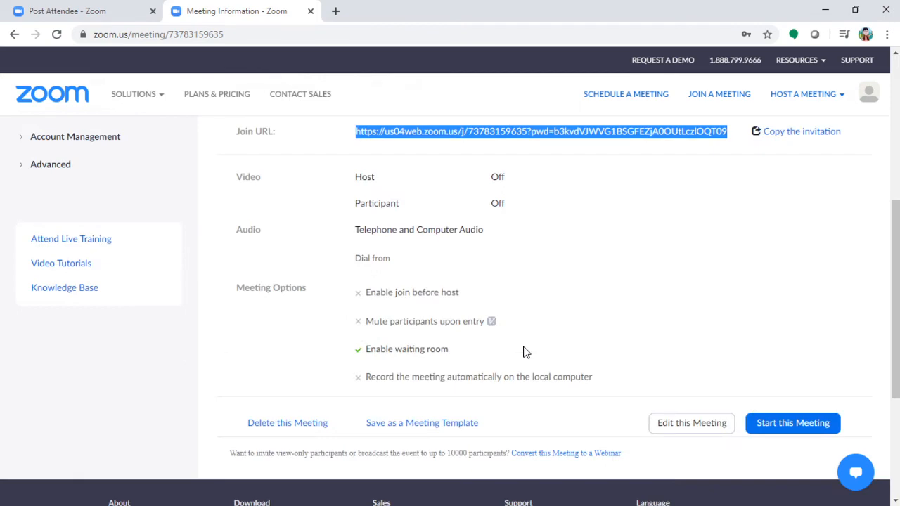
scroll(524, 351, "up", 4)
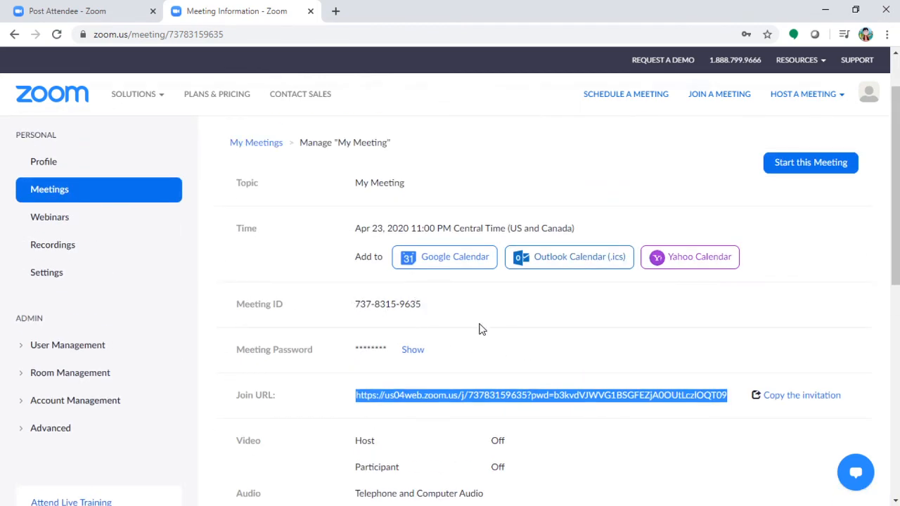
scroll(481, 329, "up", 1)
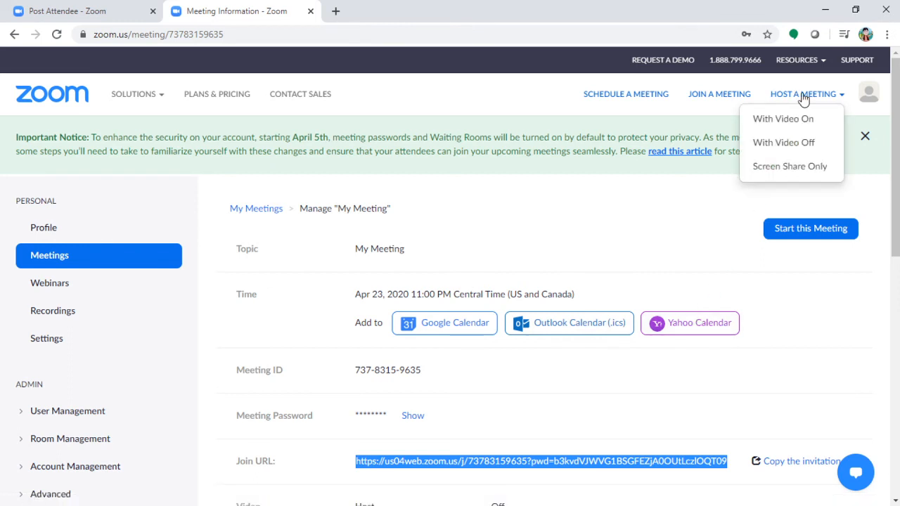
left_click(707, 201)
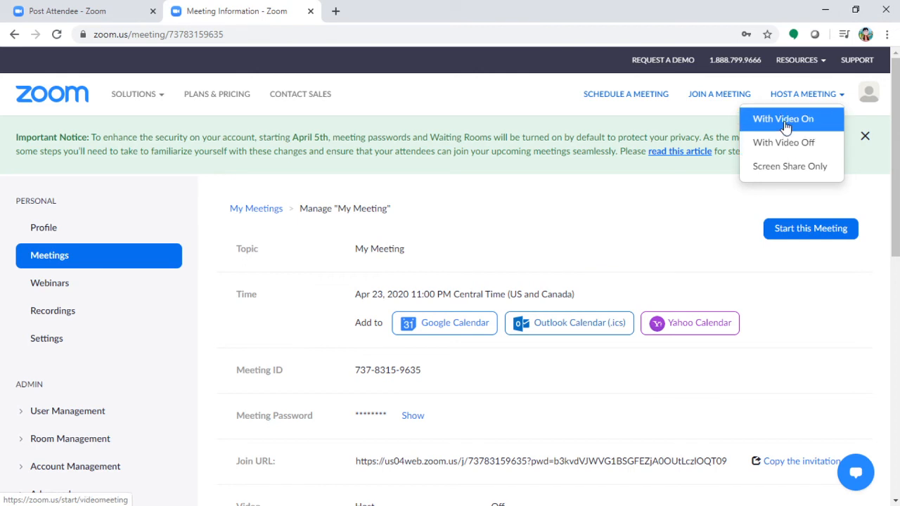
- Host an instant meeting with video on in the Zoom desktop client and join it with computer audio
left_click(785, 125)
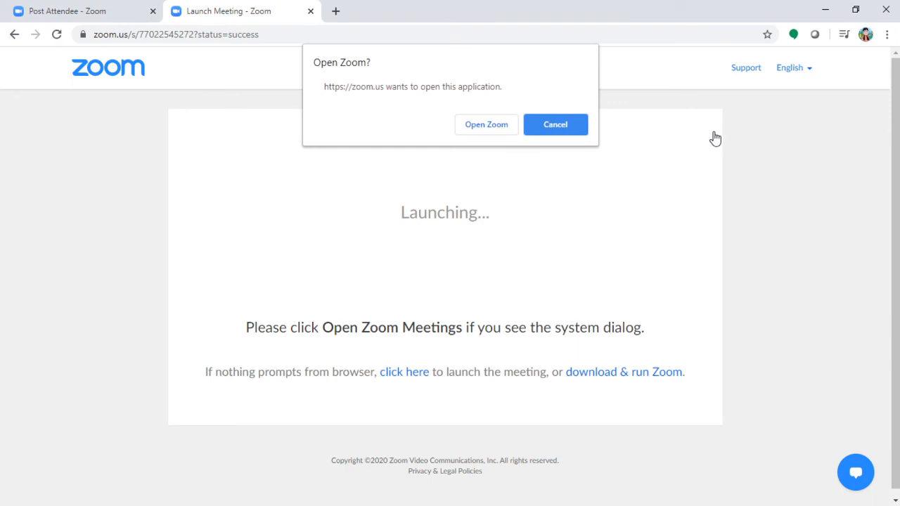
left_click(480, 129)
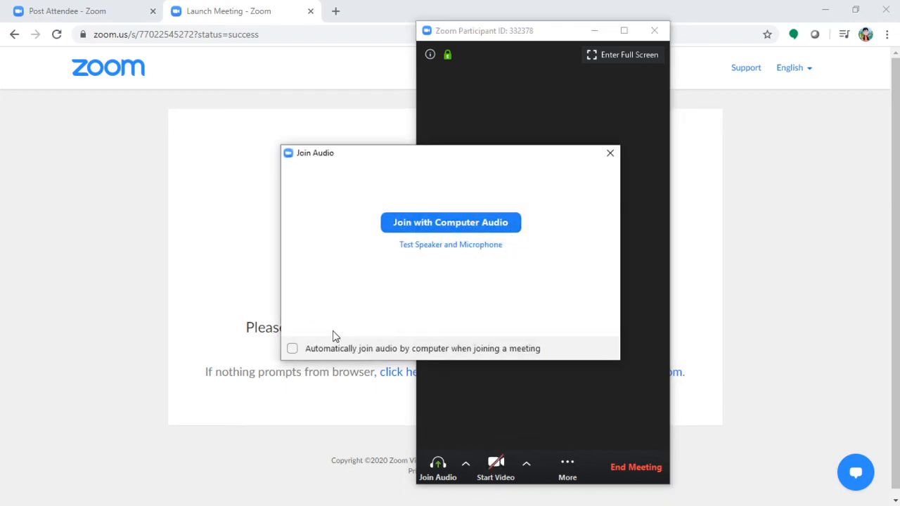
left_click(468, 224)
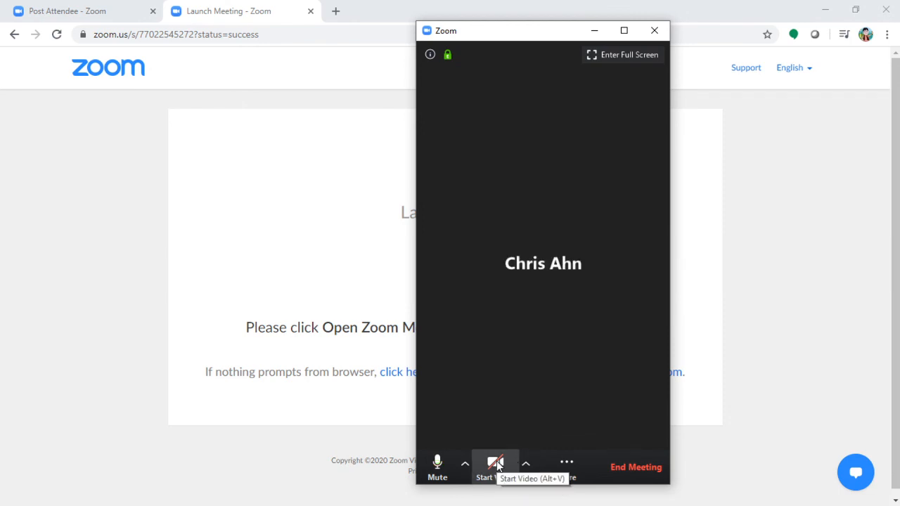
- Mute the microphone in the meeting and unmute it again
left_click(438, 464)
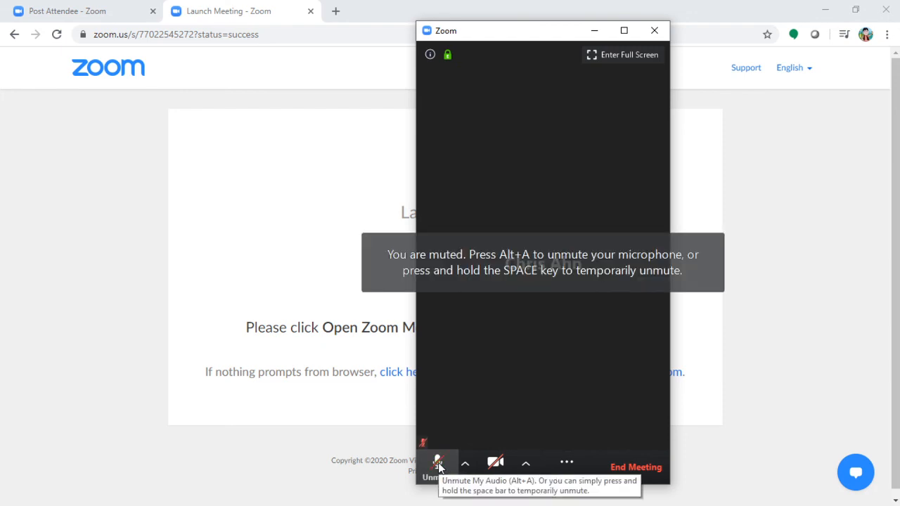
left_click(437, 464)
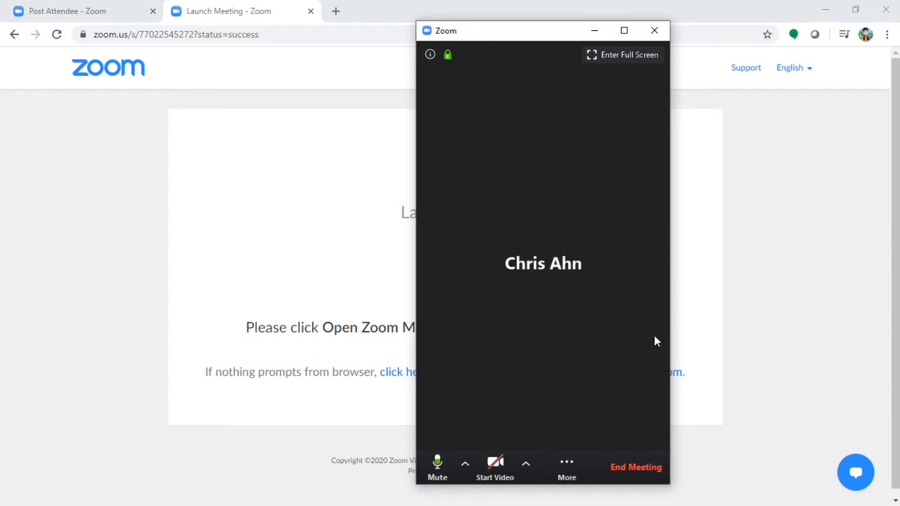
- End the hosted meeting for all participants
left_click(633, 468)
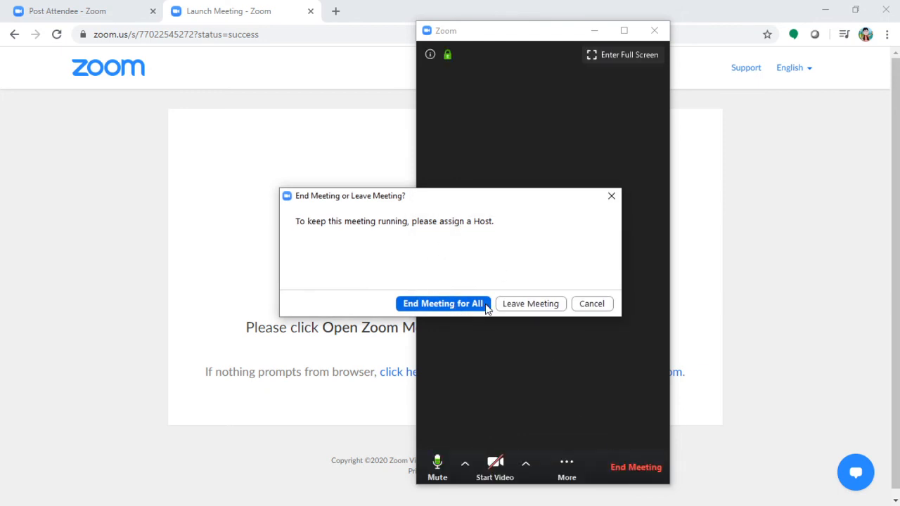
left_click(460, 307)
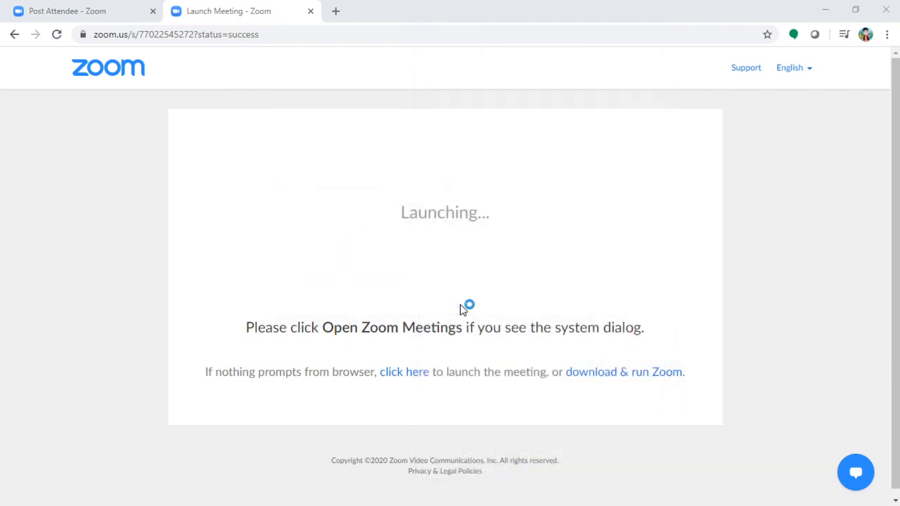